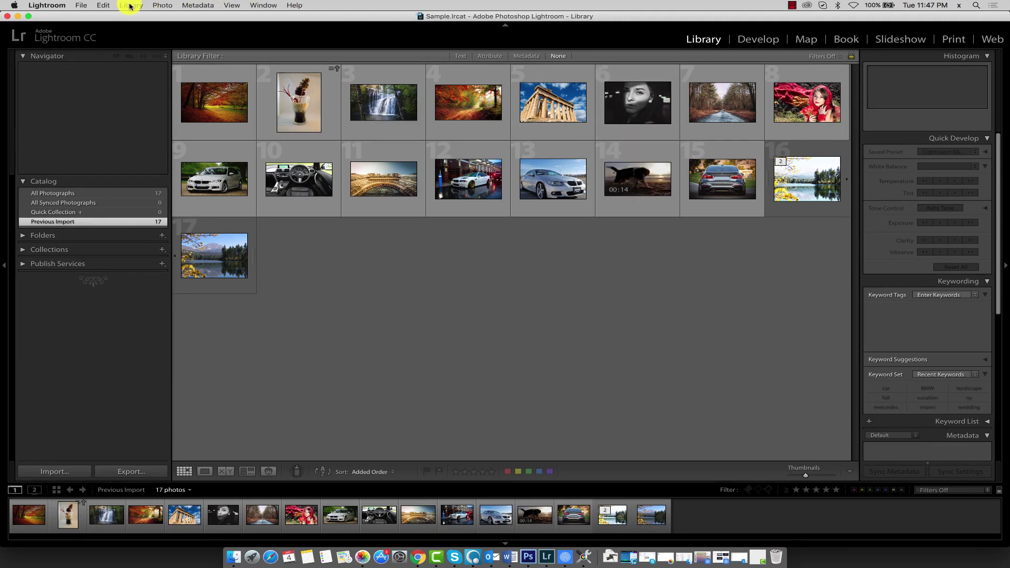
# - Open the Lightroom application menu to reach Identity Plate Setup
pyautogui.click(47, 6)
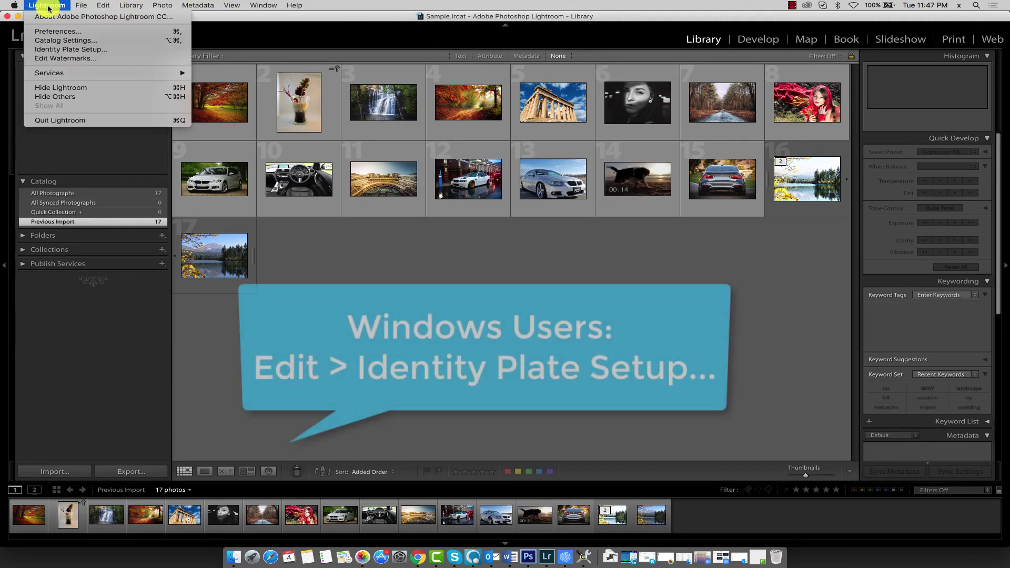
# - Open the Identity Plate Editor and show the identity plate type choices
pyautogui.click(51, 50)
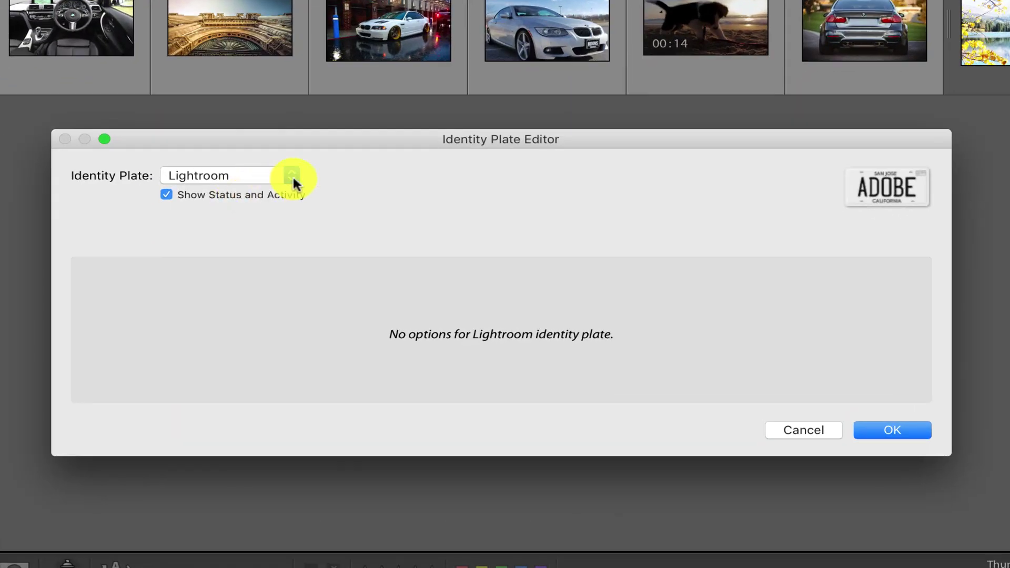
pyautogui.click(292, 178)
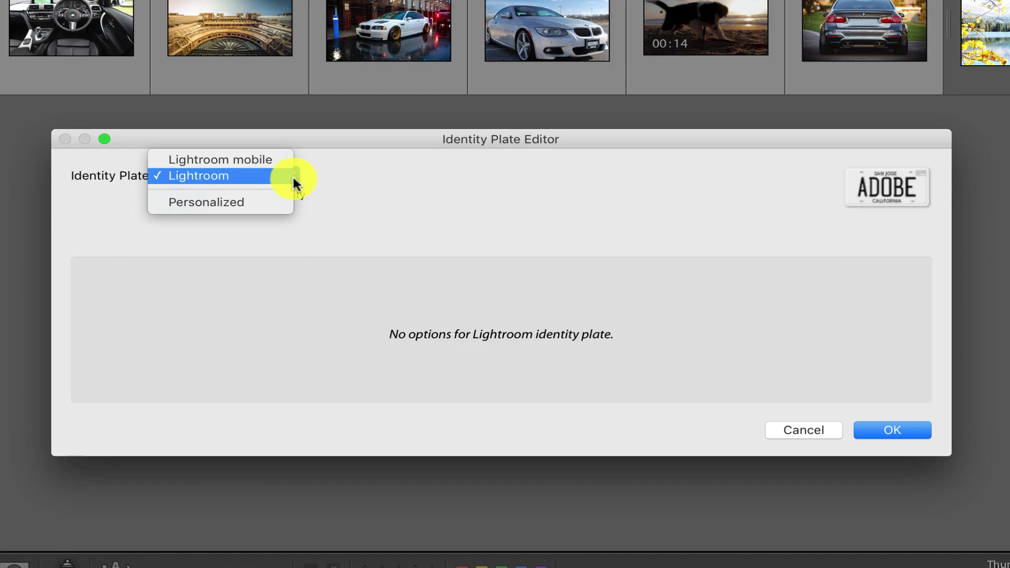
# - Choose a Personalized plate and replace the placeholder text with 'My Photography Studio'
pyautogui.click(275, 204)
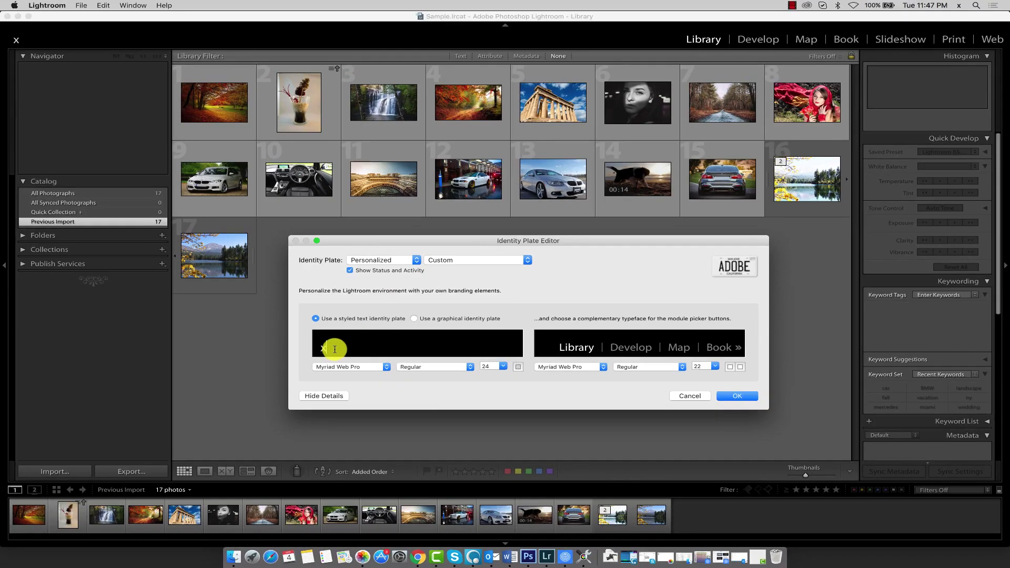
pyautogui.press('BackSpace')
pyautogui.write('My Photography Studio')
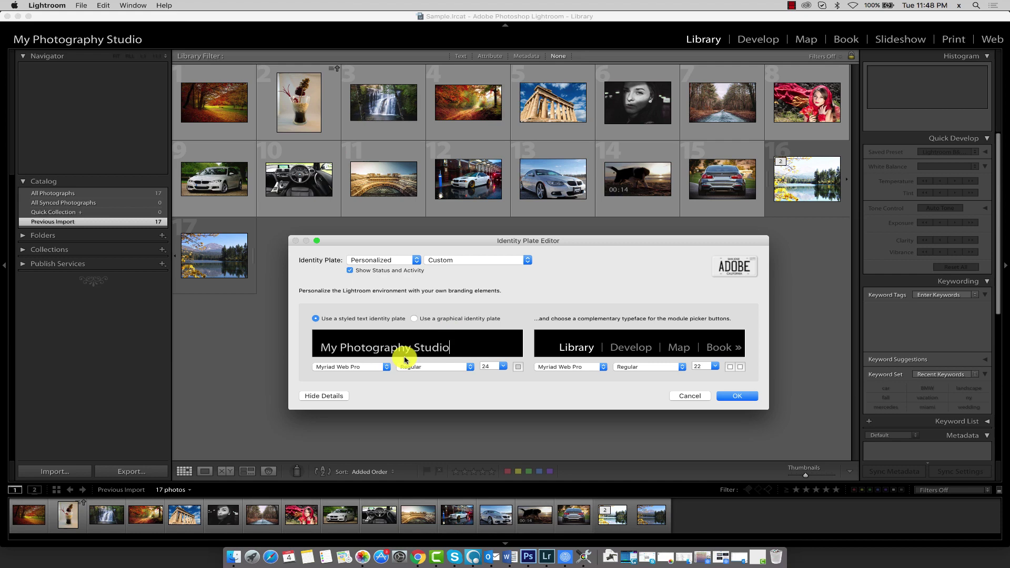
# - Give the plate text a script typeface at size 24, after trying Khmer Sangam MN and 36
pyautogui.click(381, 367)
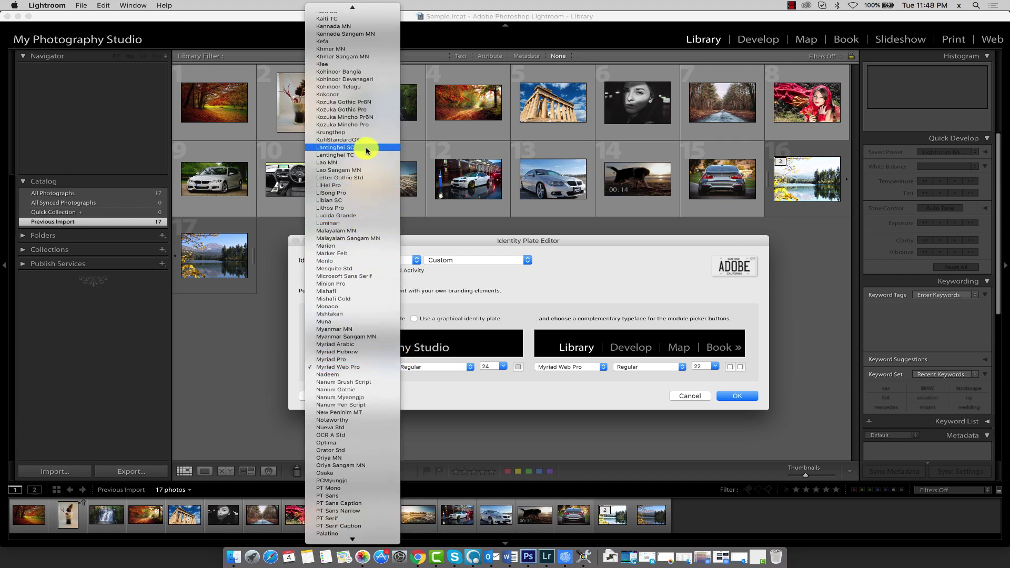
pyautogui.click(367, 55)
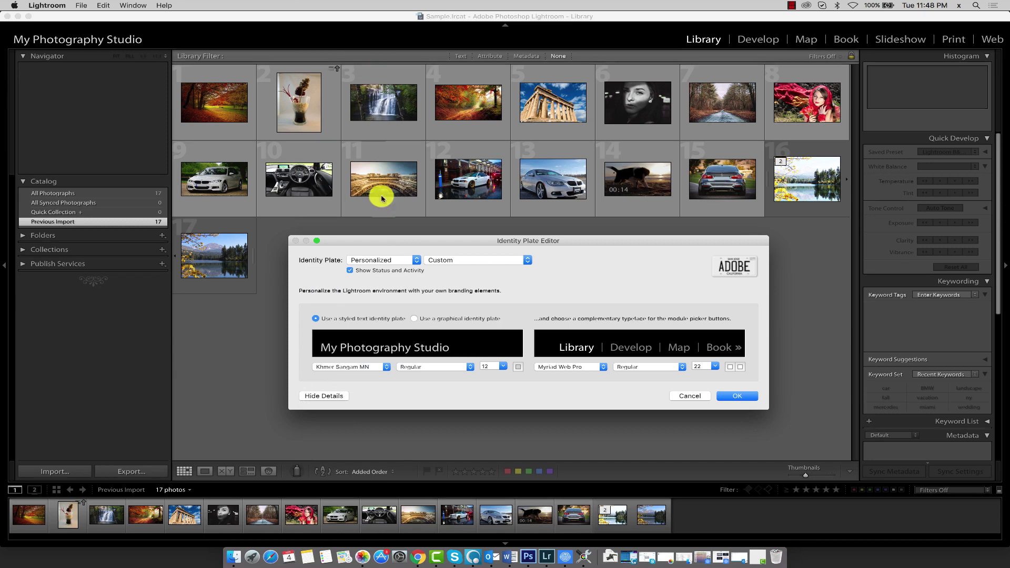
pyautogui.moveTo(463, 342); pyautogui.dragTo(293, 342)
pyautogui.click(381, 366)
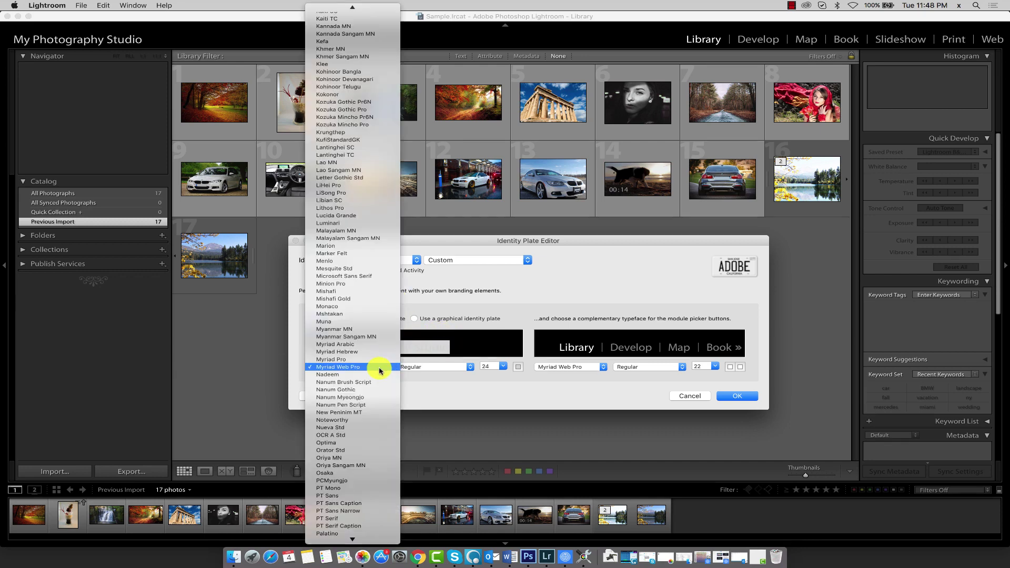
pyautogui.click(385, 94)
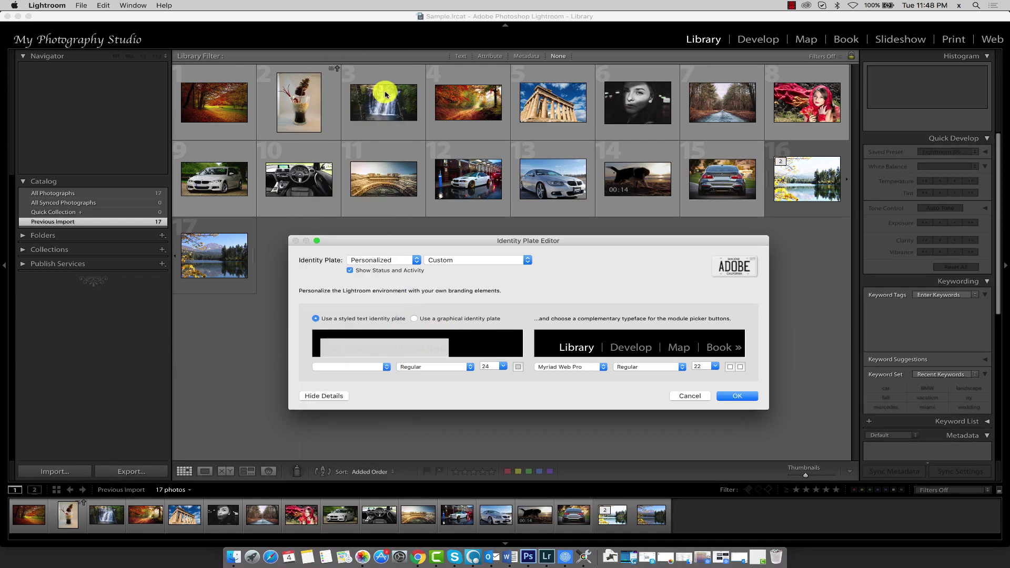
pyautogui.click(497, 367)
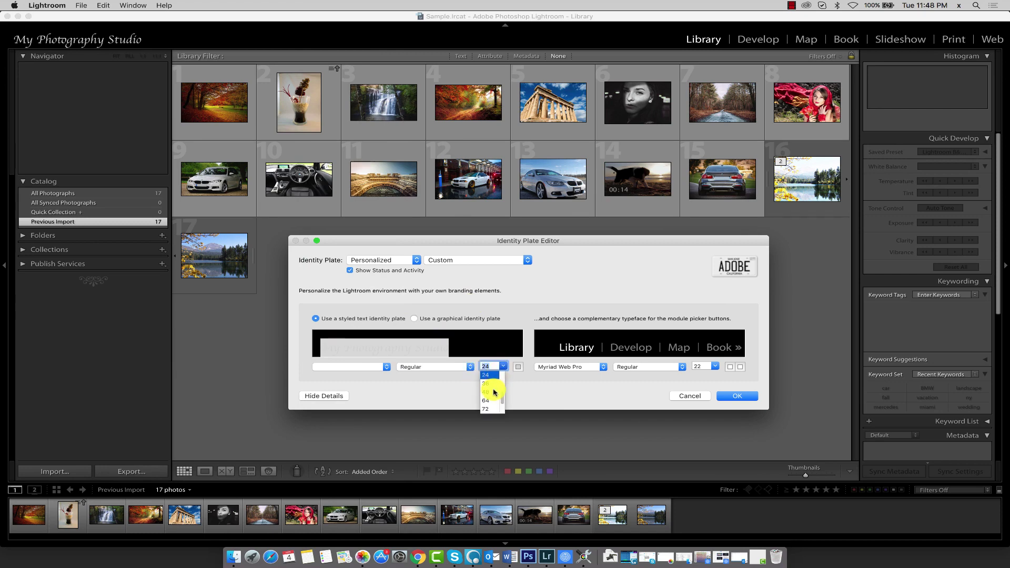
pyautogui.click(490, 383)
pyautogui.click(502, 367)
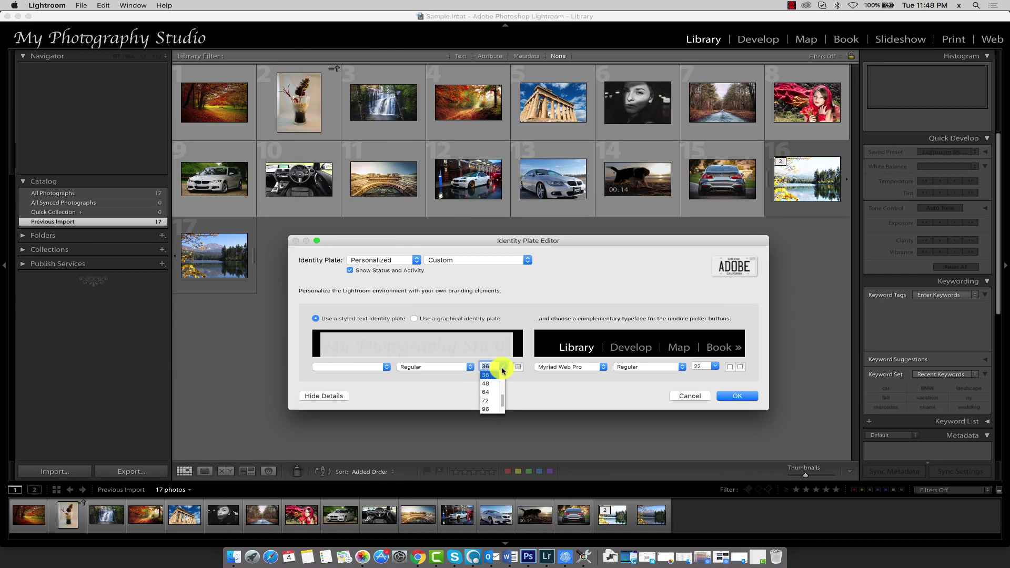
pyautogui.scroll(1, 489, 382)
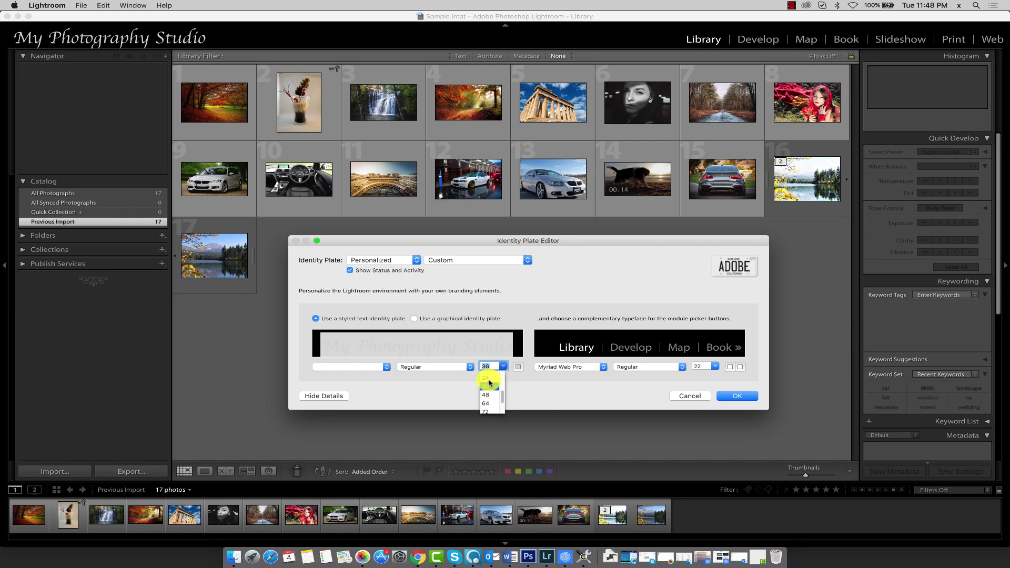
pyautogui.click(487, 377)
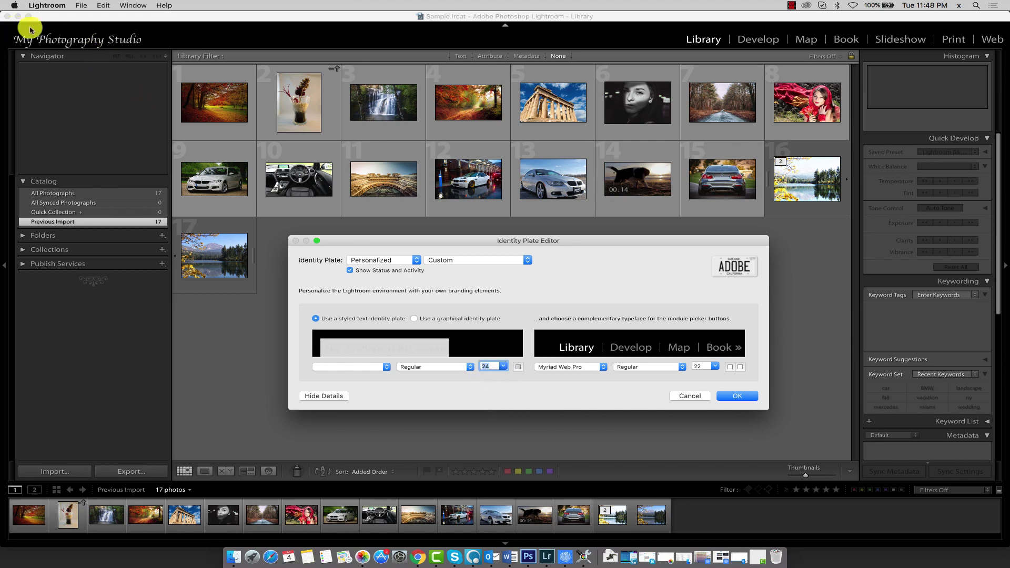
# - Colour the plate text a light yellow from the Colors wheel and close the picker
pyautogui.click(518, 368)
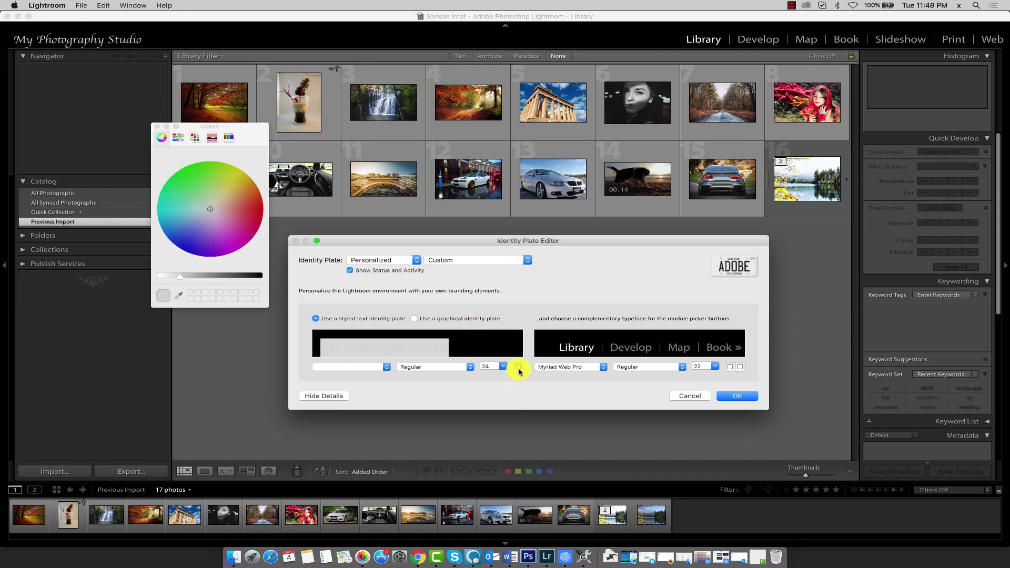
pyautogui.moveTo(196, 208); pyautogui.dragTo(228, 181)
pyautogui.click(457, 324)
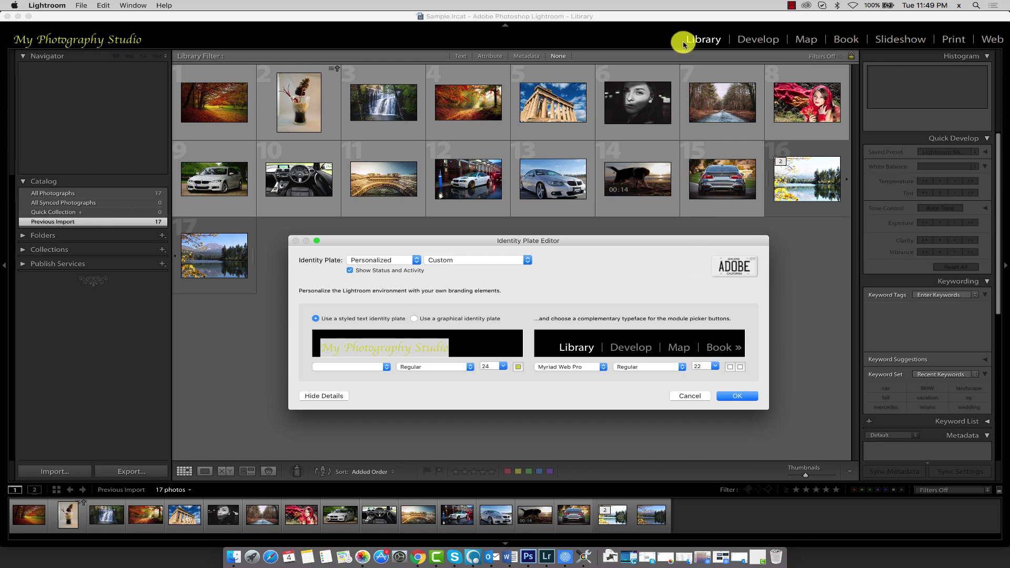
# - Set the module picker font to Courier Regular after trying LiSong Pro, LiHei Pro and Hiragino
pyautogui.click(604, 366)
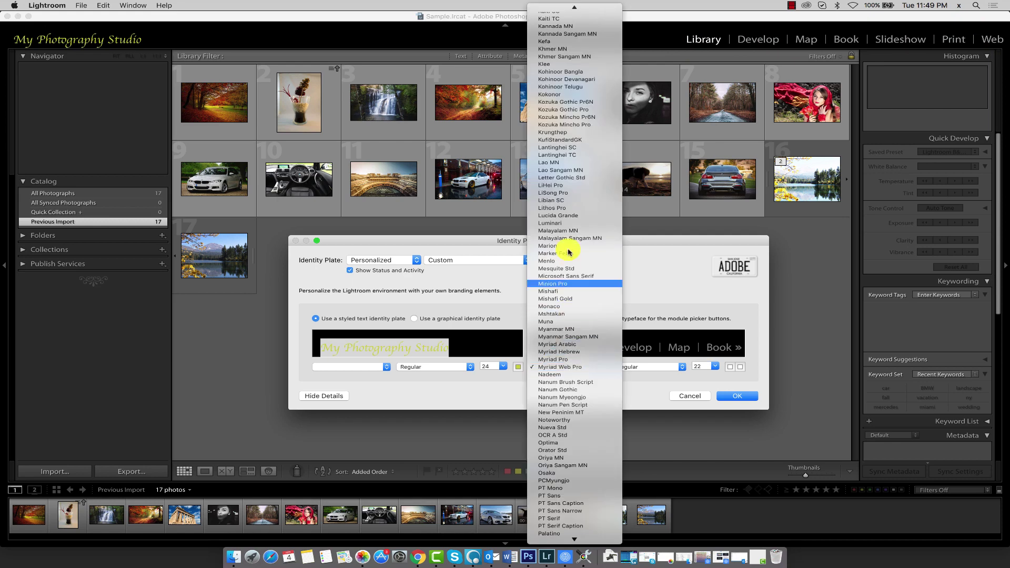
pyautogui.click(566, 196)
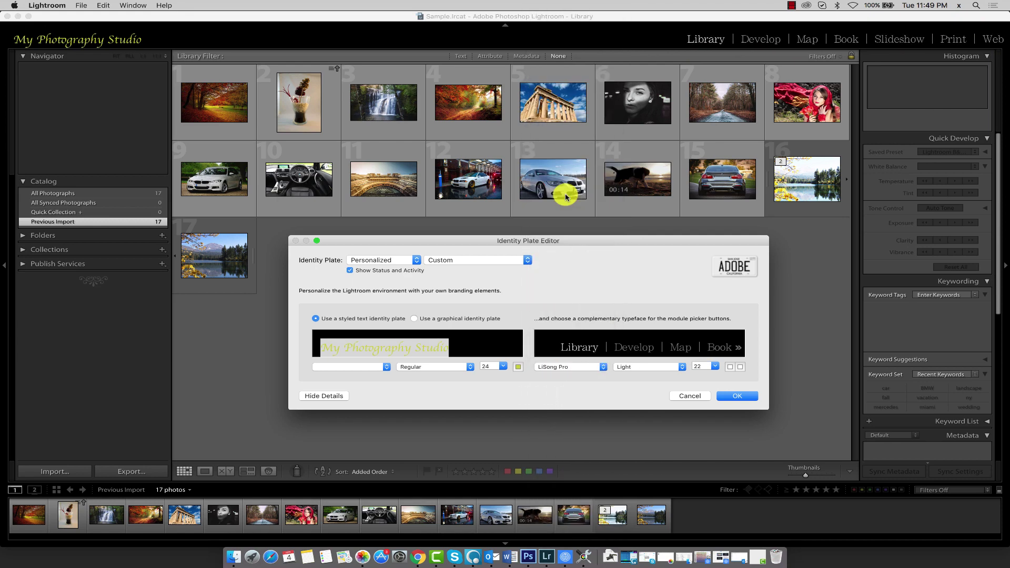
pyautogui.click(664, 368)
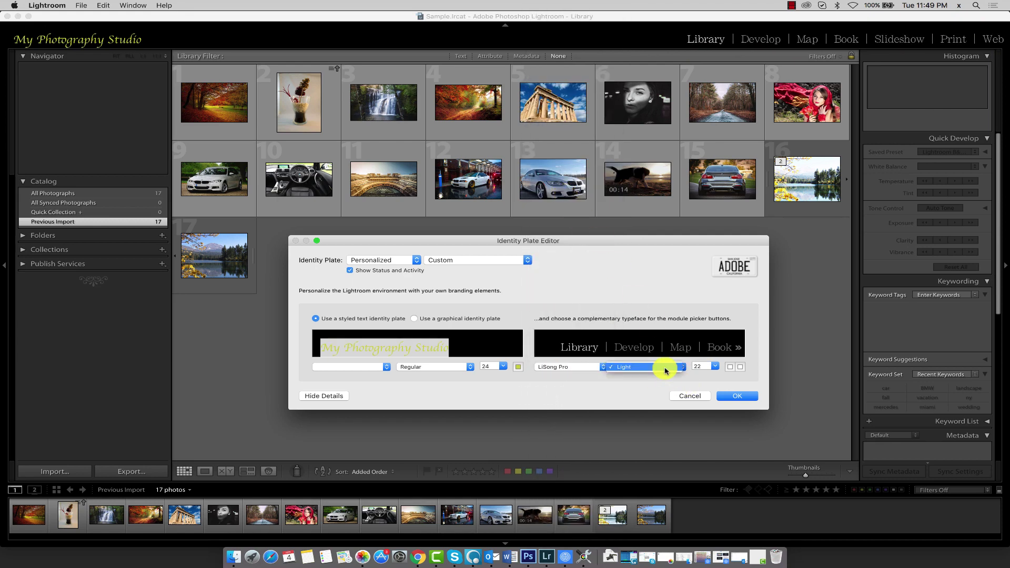
pyautogui.click(665, 368)
pyautogui.click(601, 366)
pyautogui.click(601, 364)
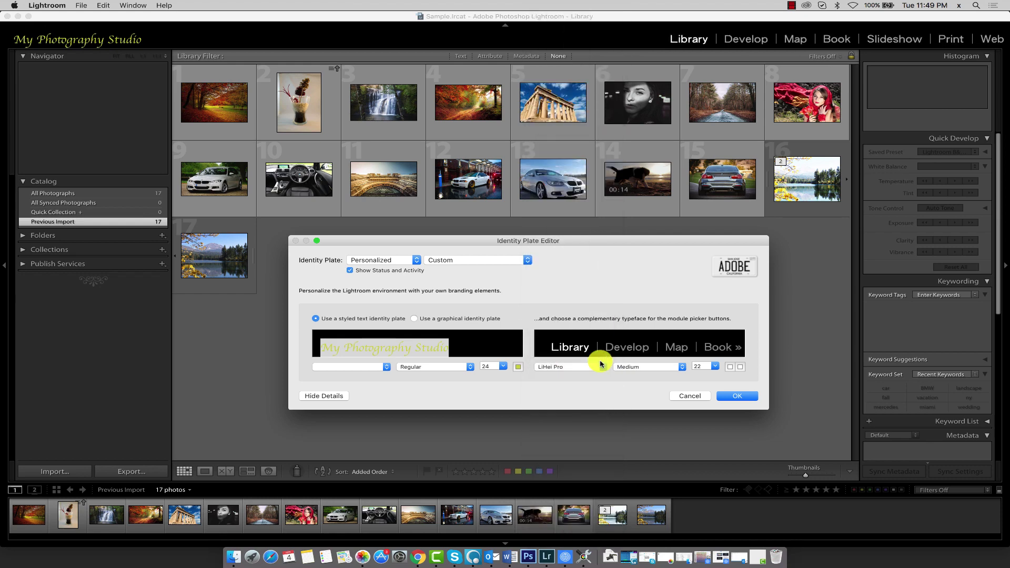
pyautogui.click(601, 366)
pyautogui.click(596, 99)
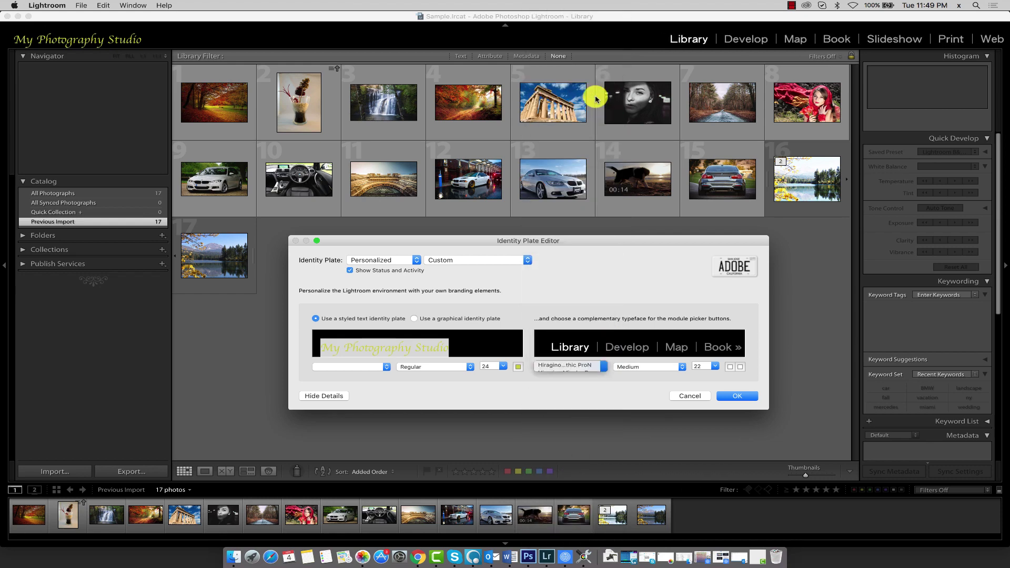
pyautogui.click(576, 367)
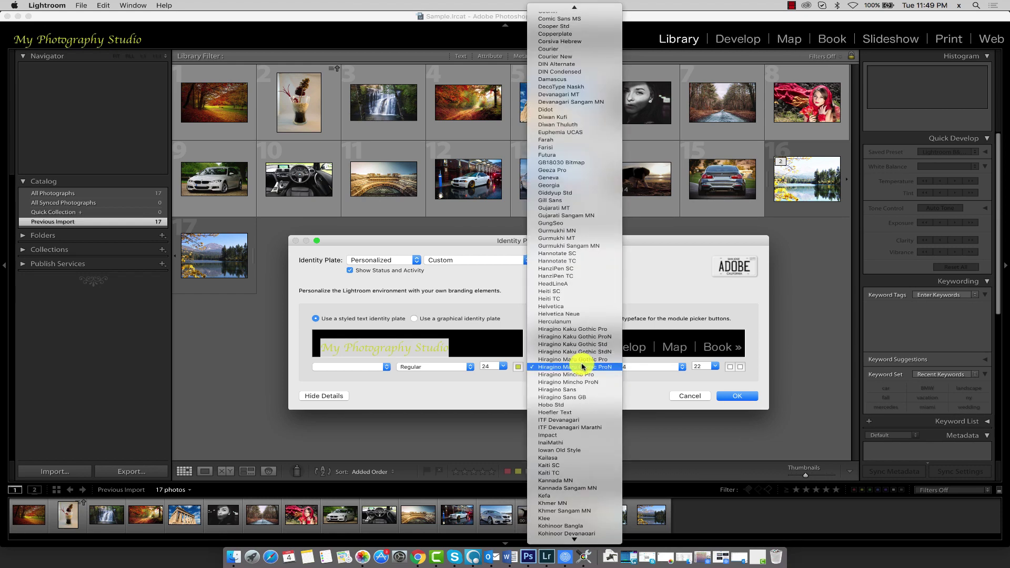
pyautogui.click(569, 48)
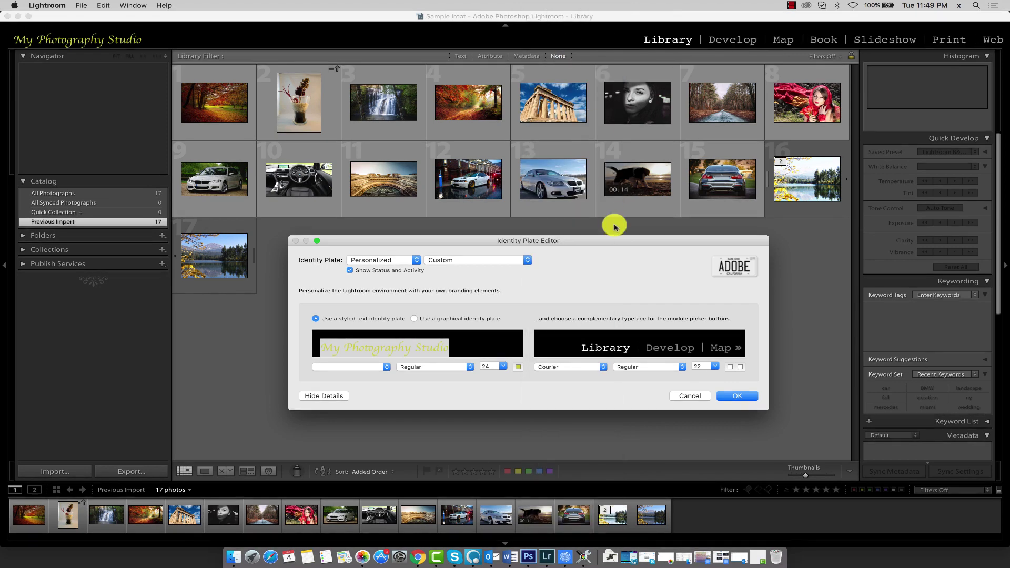
# - Make the inactive module picker names yellow with the second colour swatch, then close Colors
pyautogui.click(737, 368)
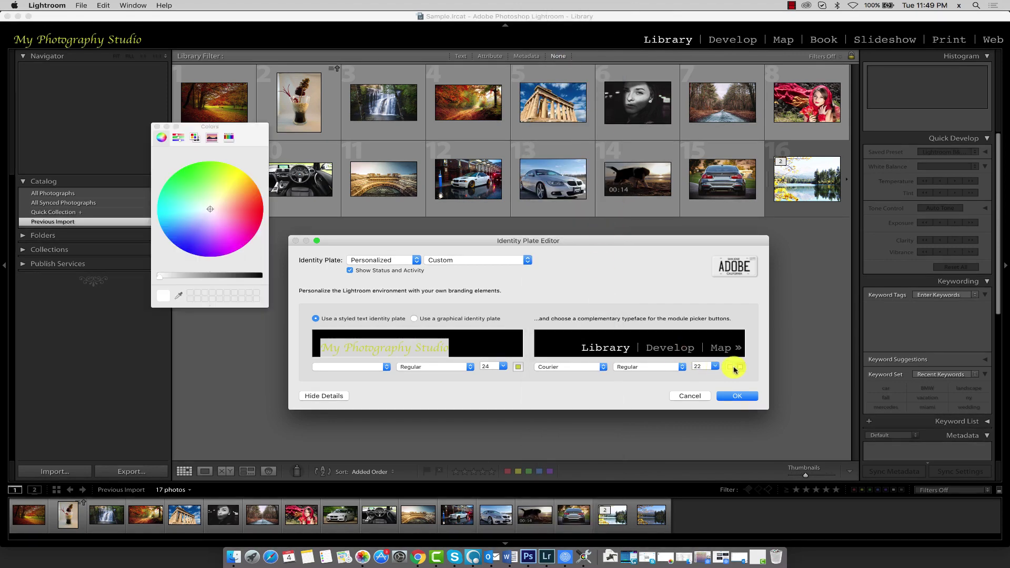
pyautogui.click(230, 169)
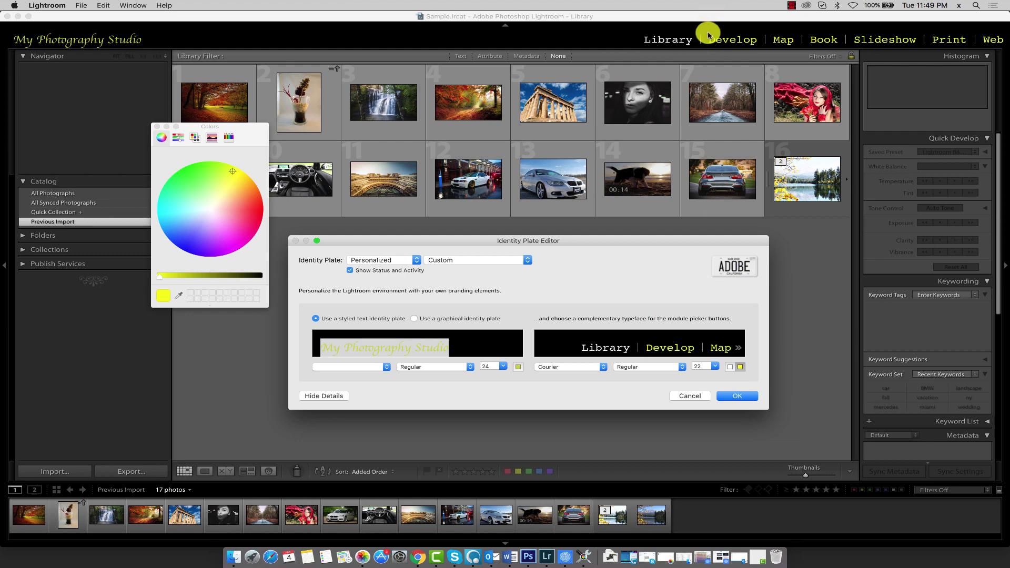
pyautogui.click(211, 138)
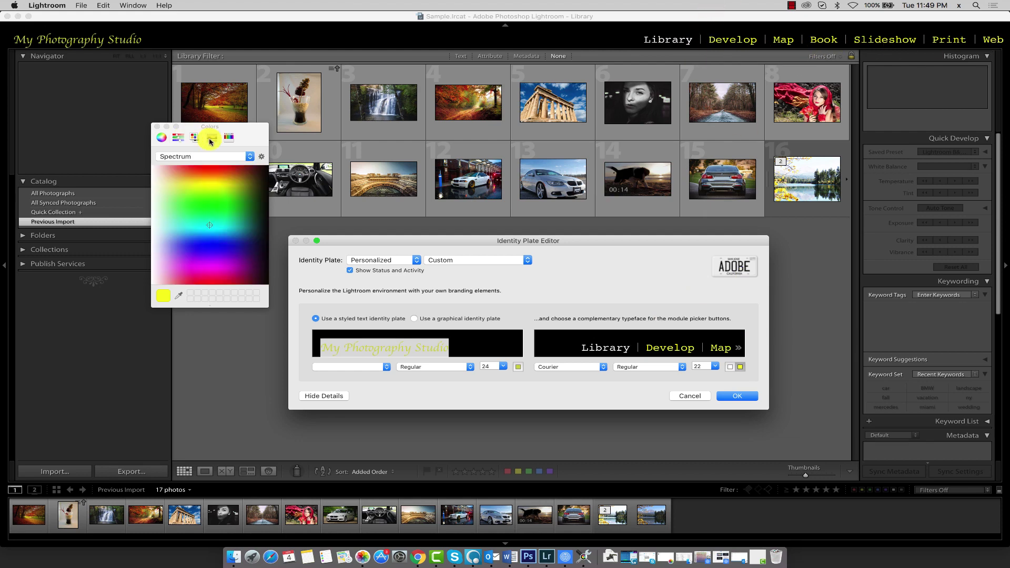
pyautogui.click(157, 127)
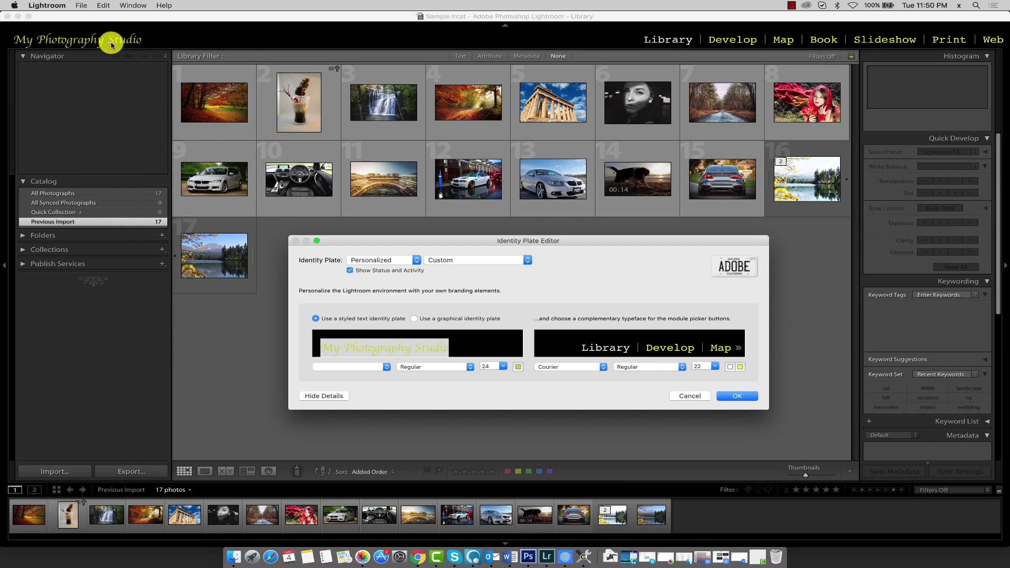
# - Switch to a graphical identity plate using iplate4.jpg from the Desktop
pyautogui.click(455, 320)
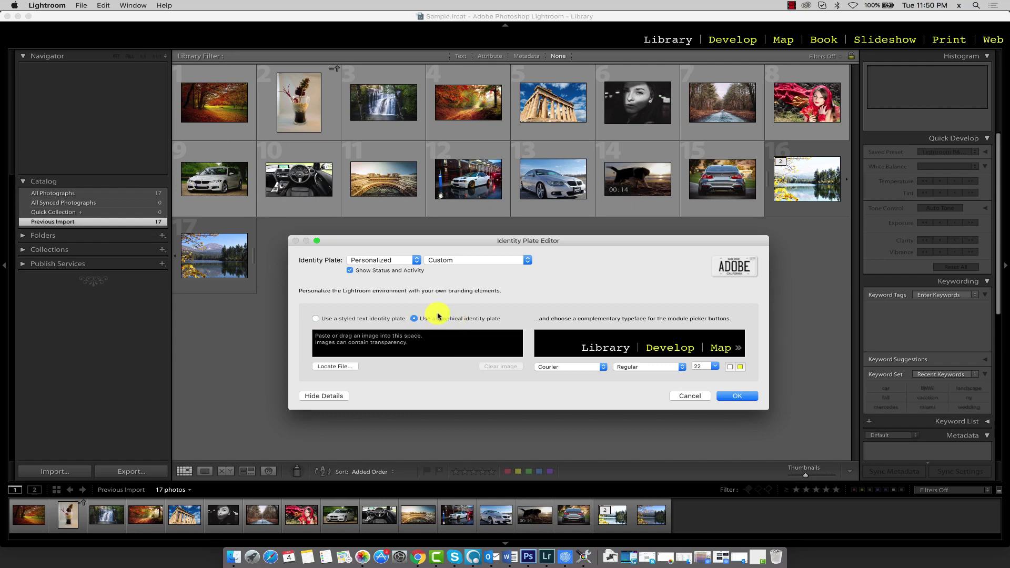
pyautogui.click(331, 366)
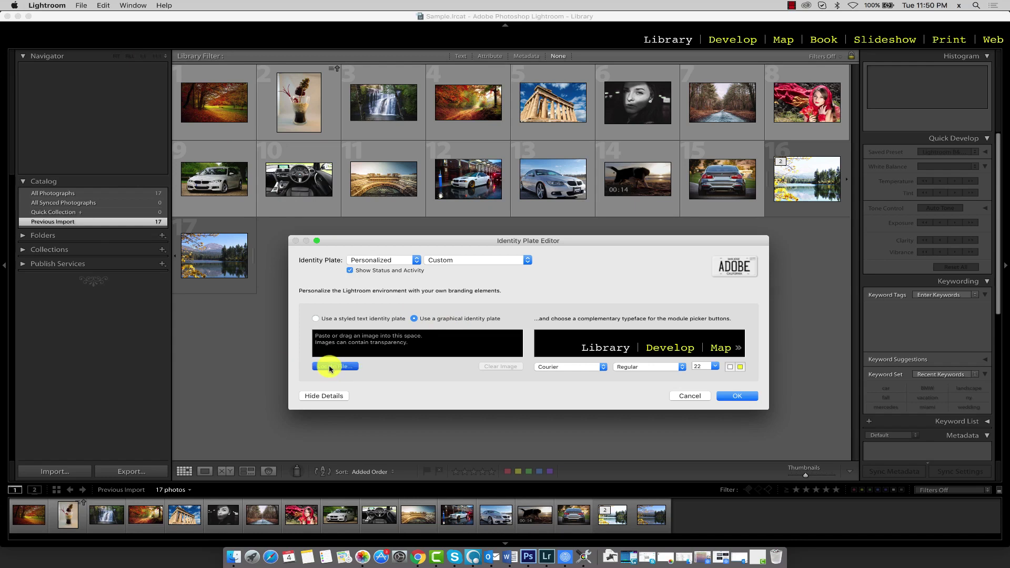
pyautogui.click(444, 383)
pyautogui.doubleClick(444, 384)
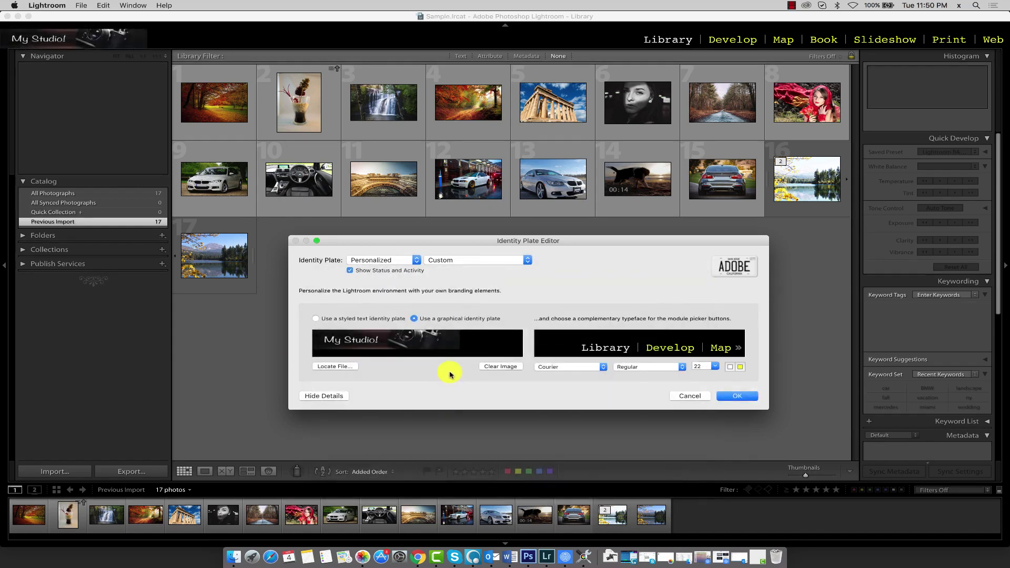
# - Save the identity plate settings as preset 'myplate' and confirm it appears in the list
pyautogui.click(528, 260)
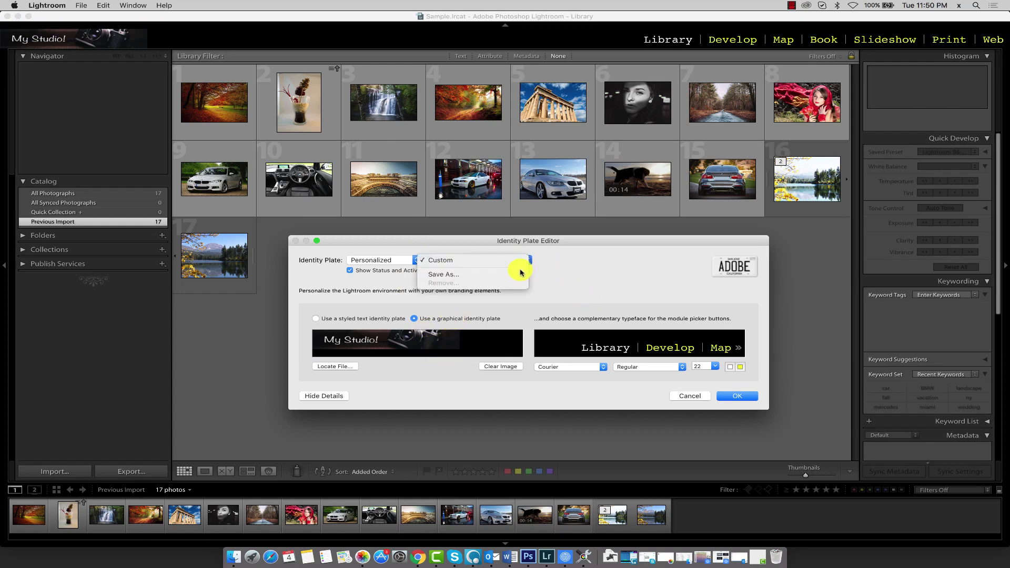
pyautogui.click(520, 274)
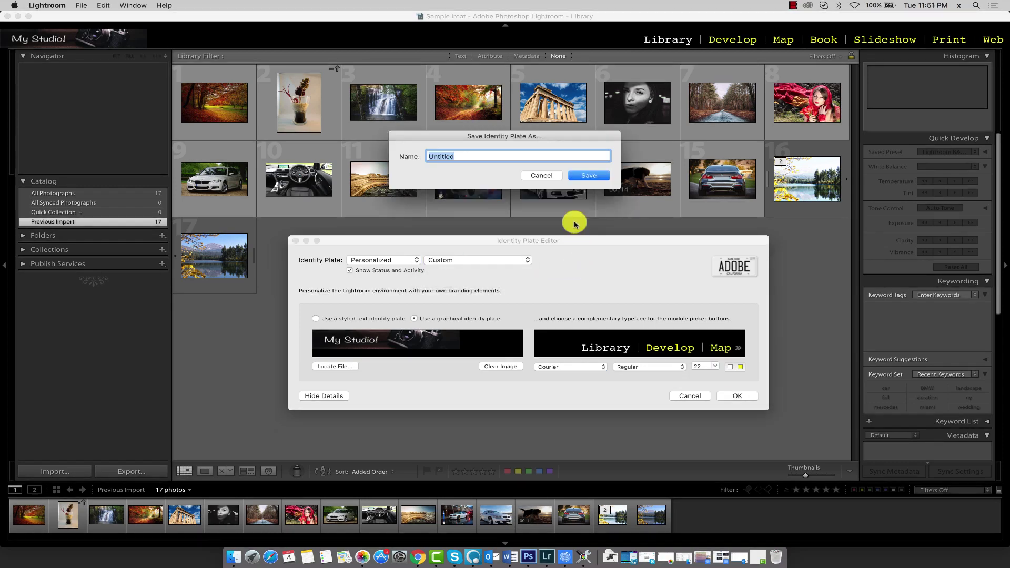
pyautogui.write('myplate')
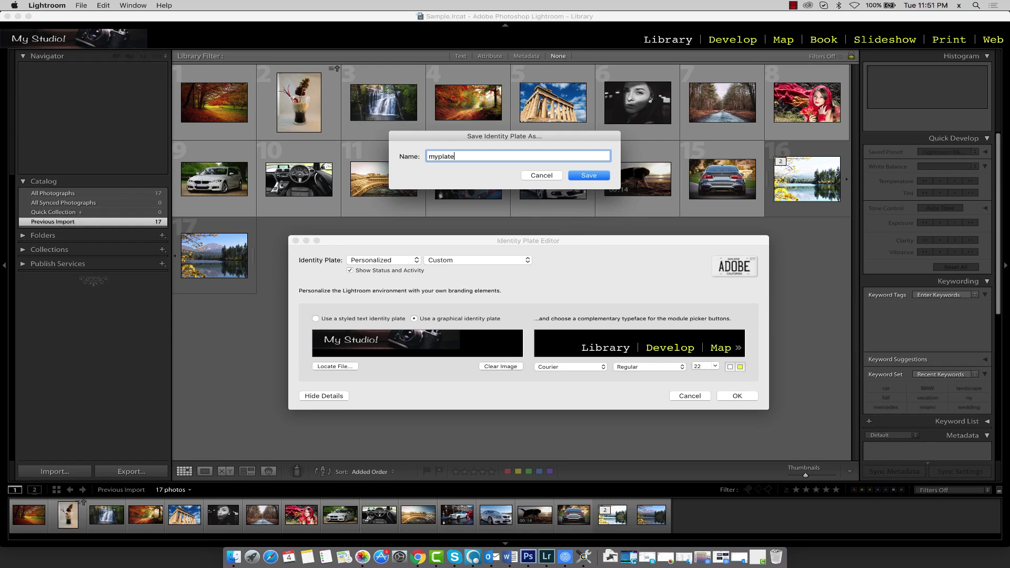
pyautogui.click(588, 177)
pyautogui.click(532, 262)
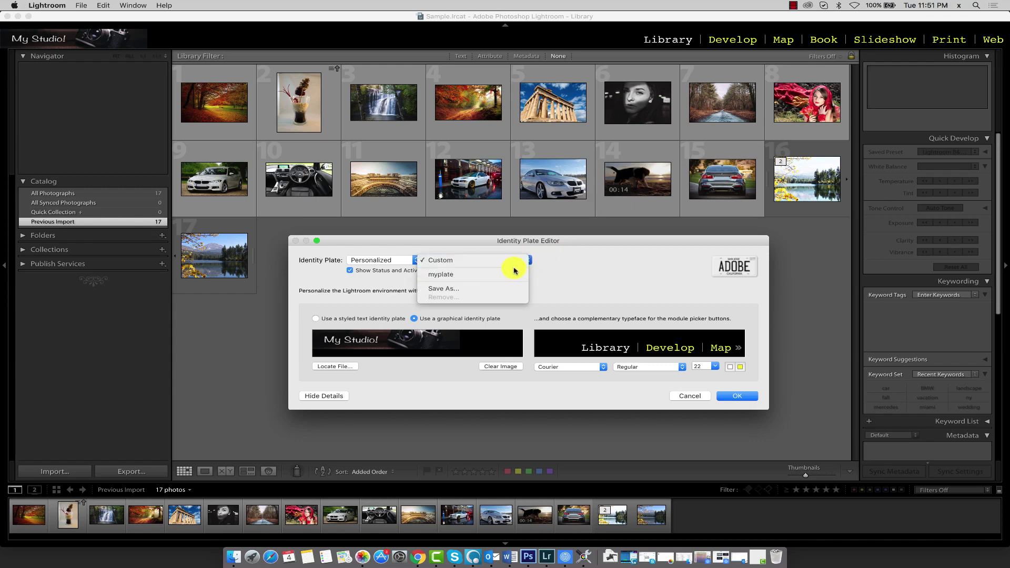
pyautogui.click(577, 271)
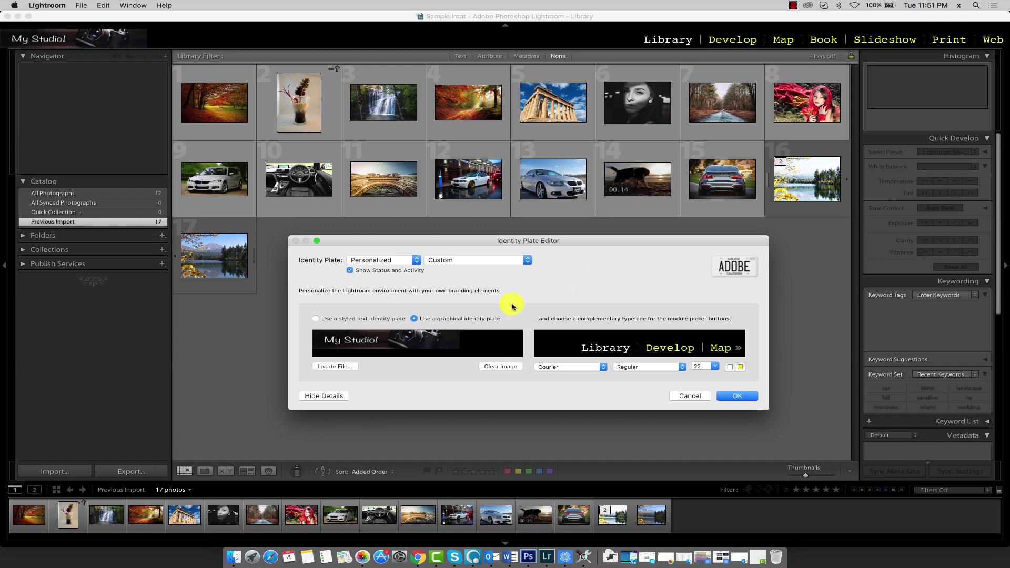
# - Restore the styled text plate in white Adobe Caslon Pro Regular at size 36
pyautogui.click(333, 319)
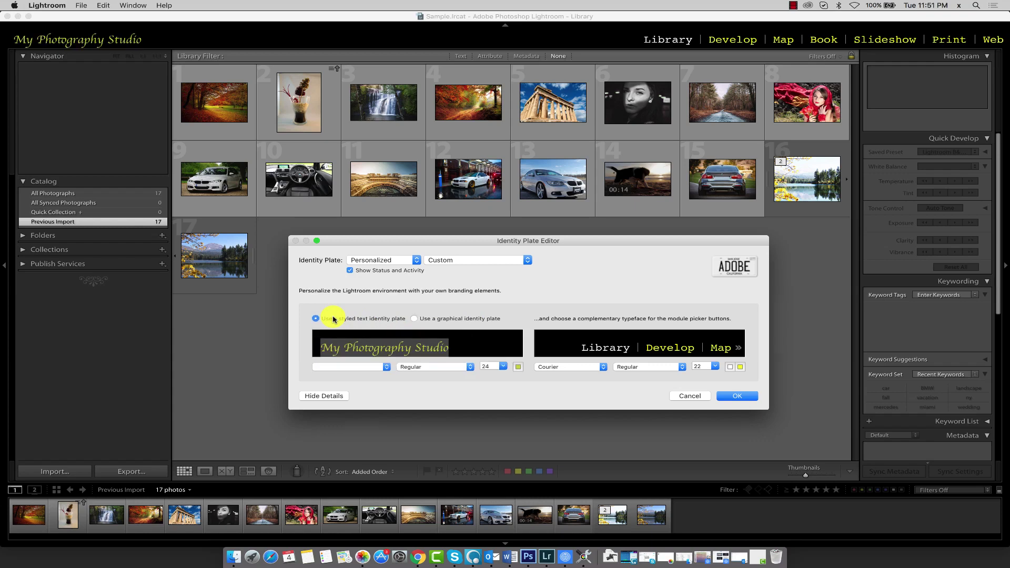
pyautogui.click(518, 366)
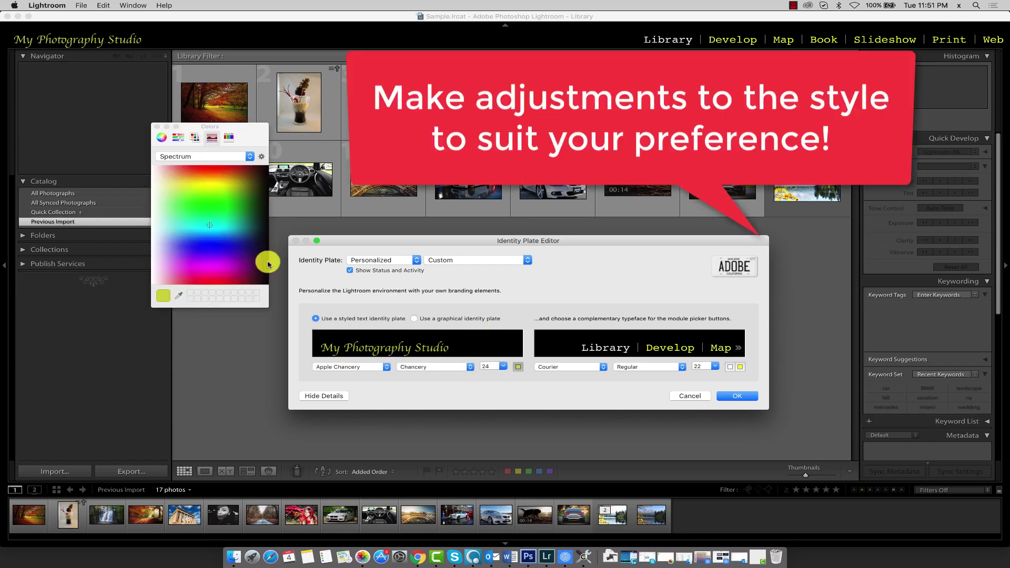
pyautogui.click(155, 127)
pyautogui.click(386, 367)
pyautogui.click(389, 376)
pyautogui.click(503, 366)
pyautogui.click(486, 388)
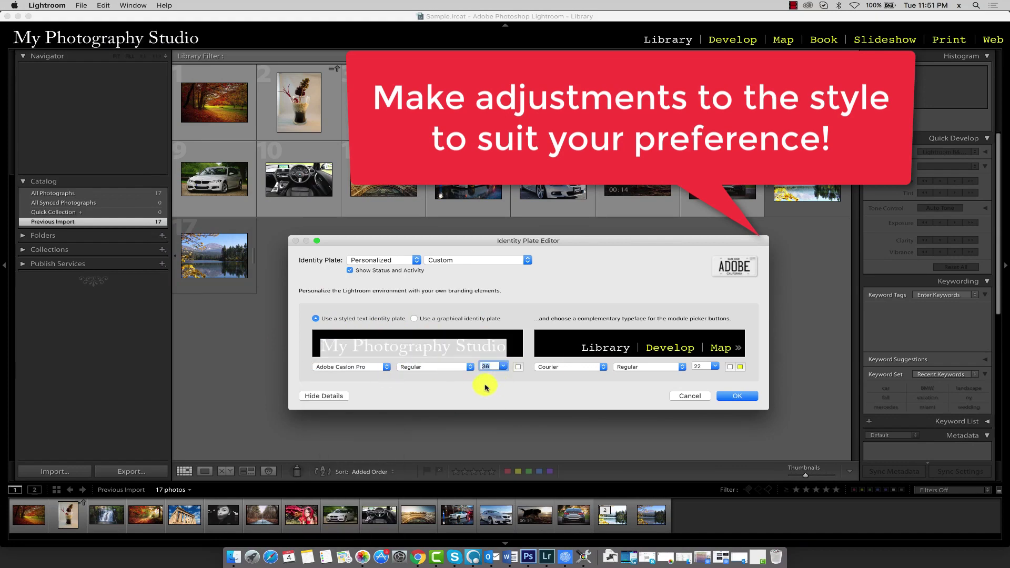